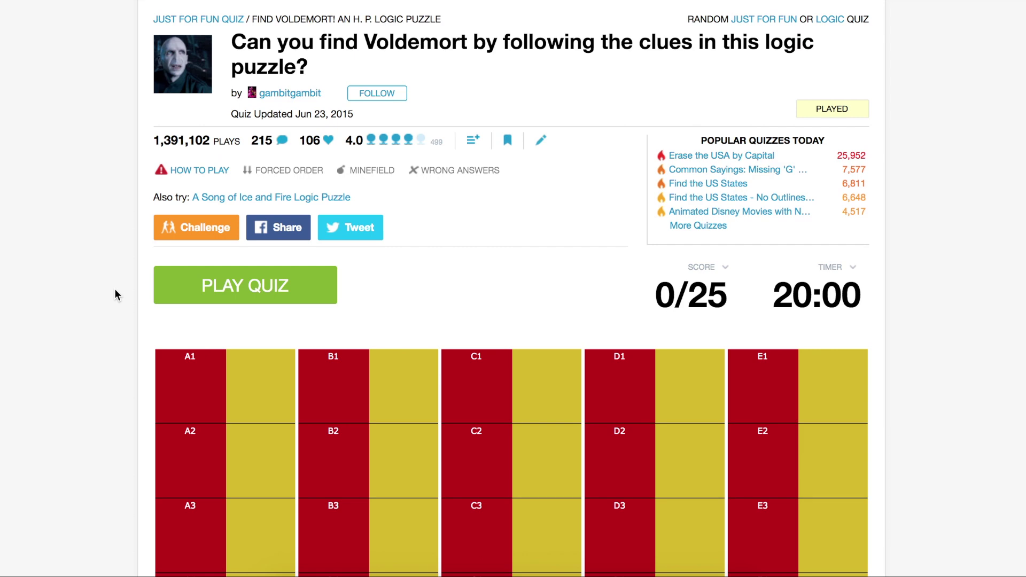
scroll(114, 295, "down", 5)
- Play the Voldemort puzzle, answering ginny, then bill in A4 and ron in E4
left_click(262, 79)
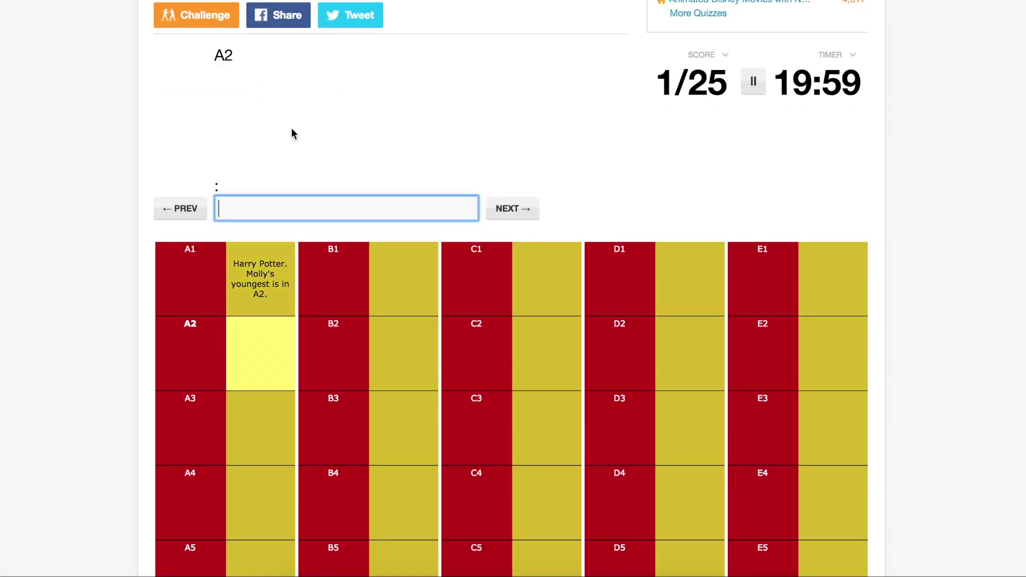
type("ginny")
scroll(95, 384, "down", 3)
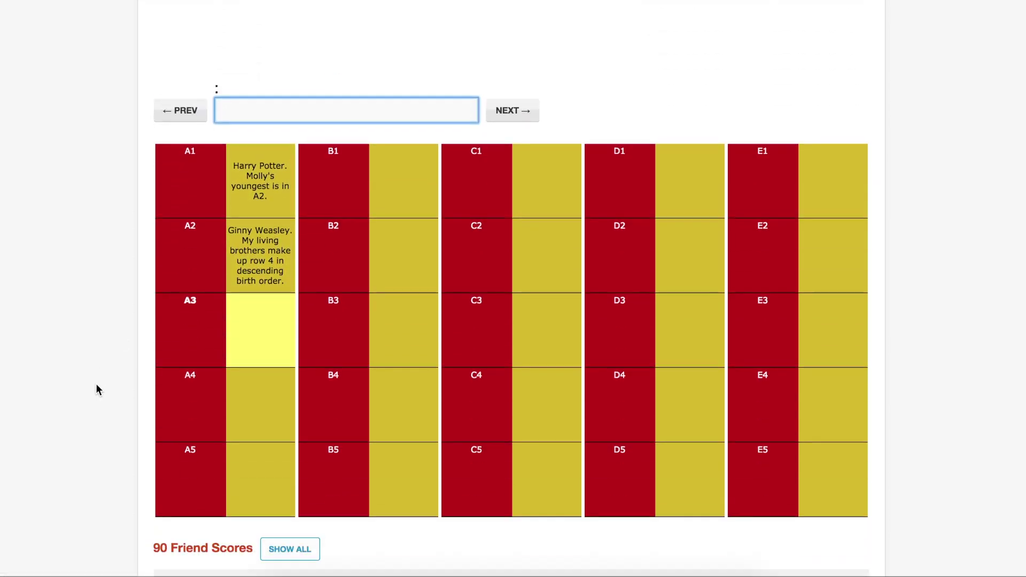
scroll(95, 384, "down", 1)
left_click(263, 367)
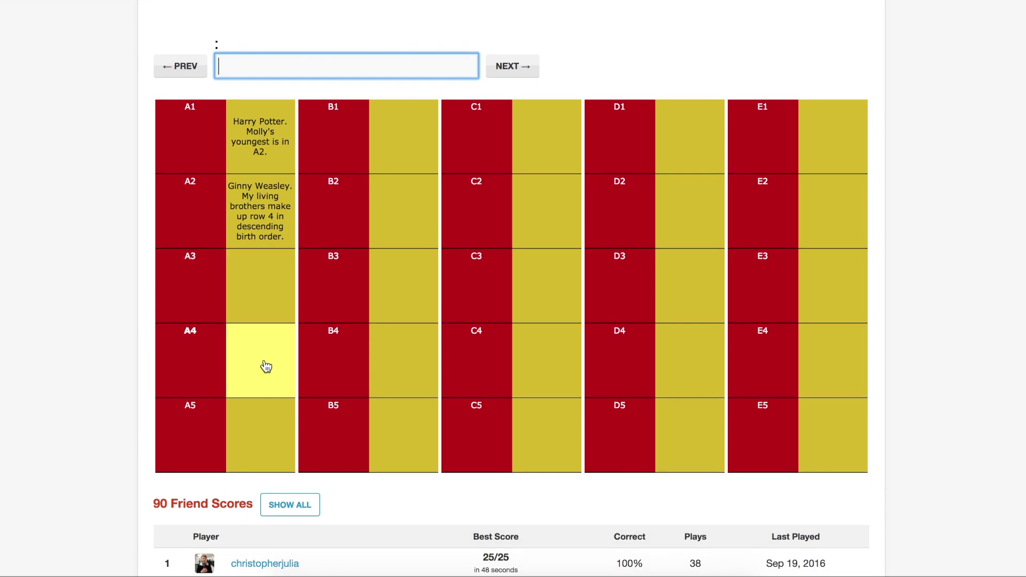
type("bill")
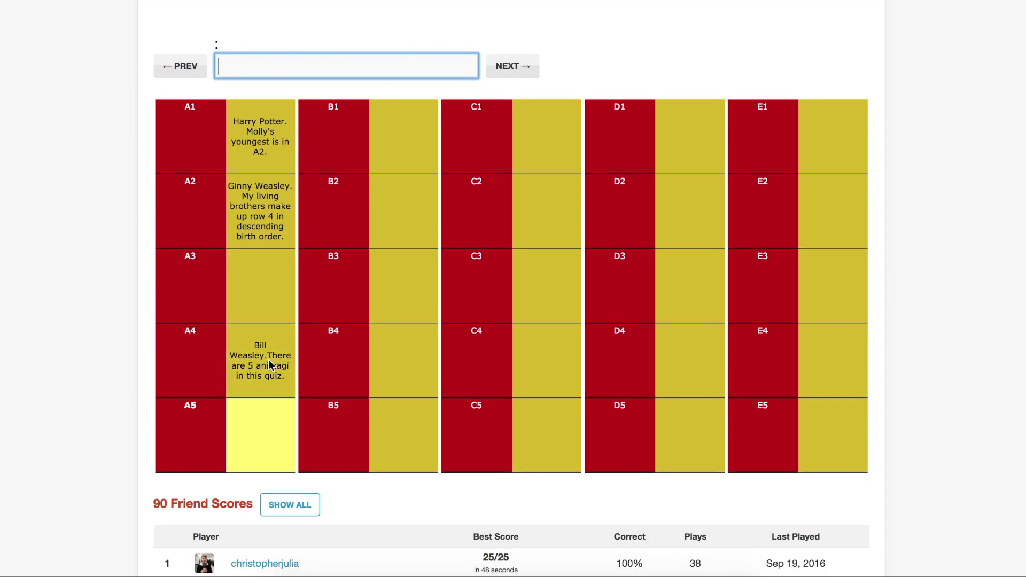
left_click(835, 363)
type("ron")
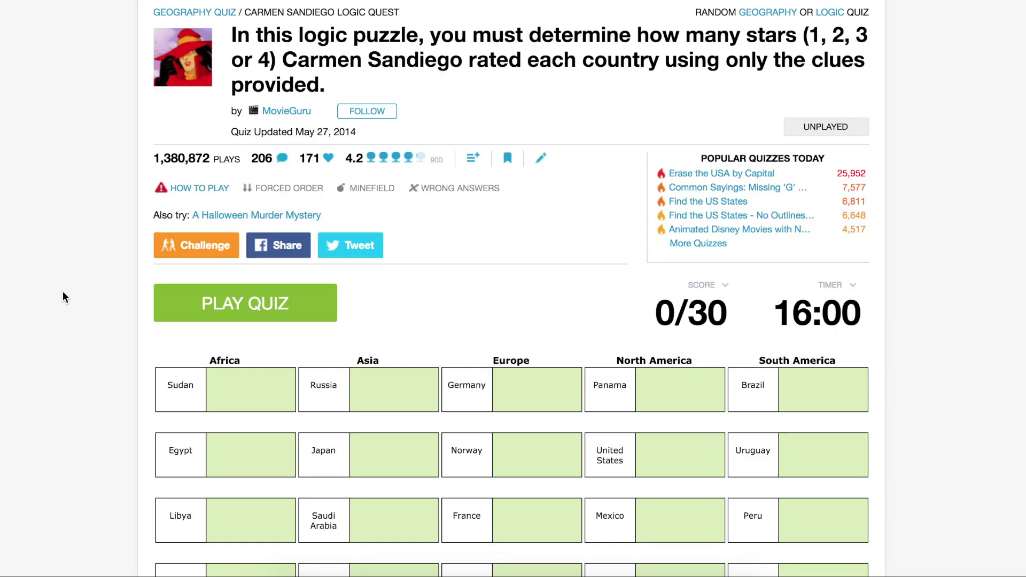
scroll(62, 291, "down", 3)
scroll(62, 291, "down", 3)
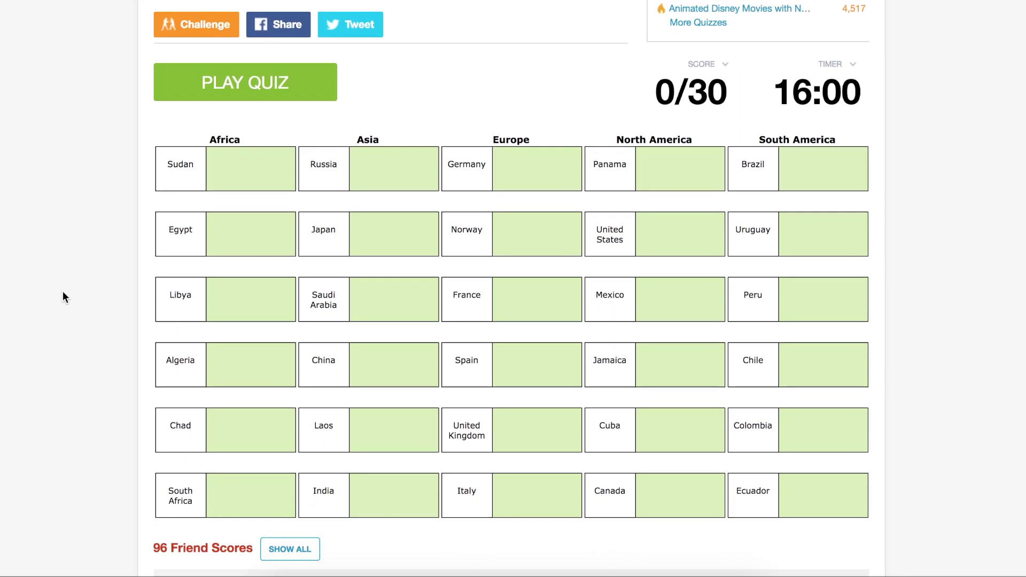
- Play the continents quiz, entering 3 stars each for Sudan, Libya and Laos
left_click(250, 68)
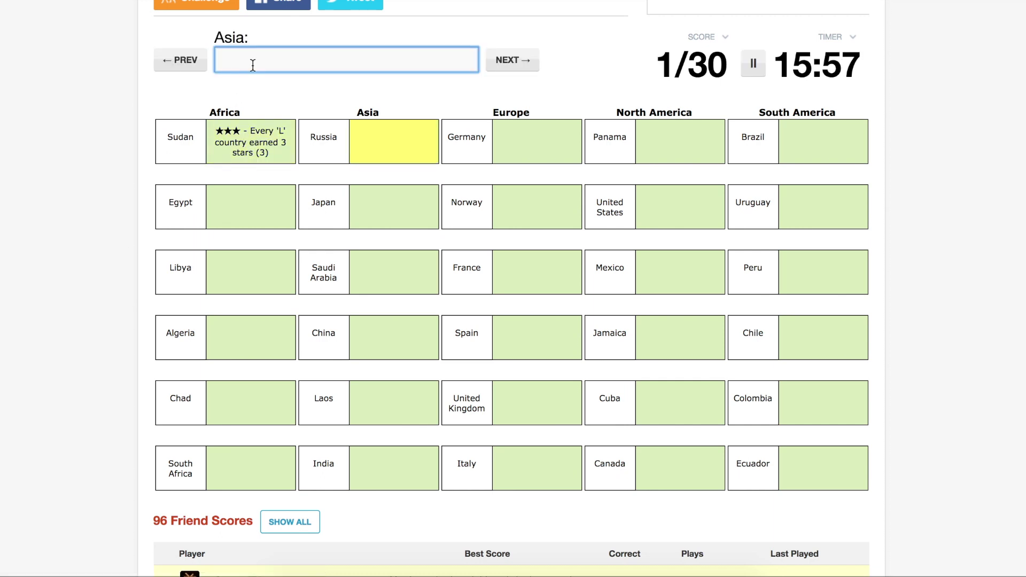
left_click(258, 275)
type("3")
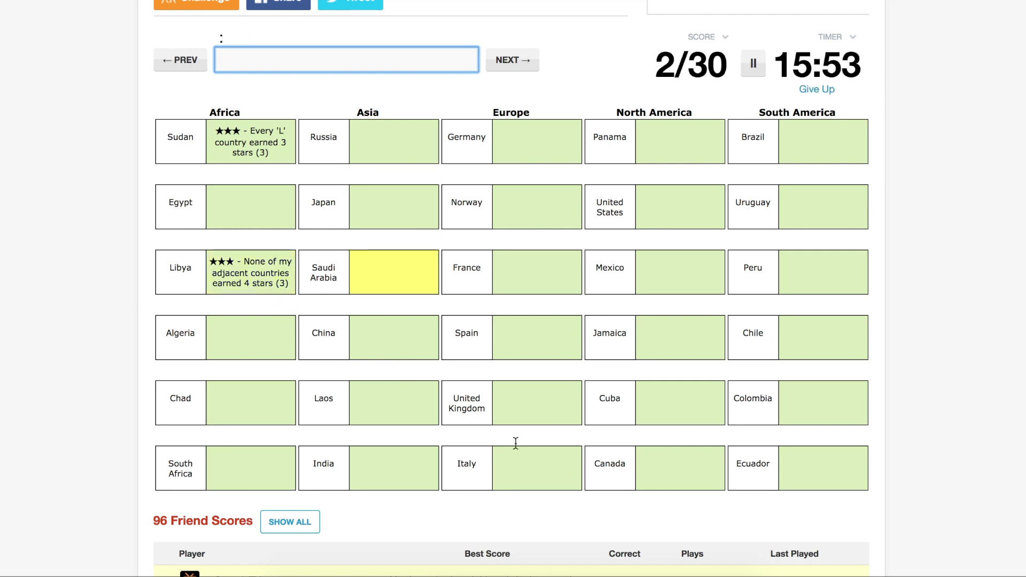
left_click(415, 410)
type("3")
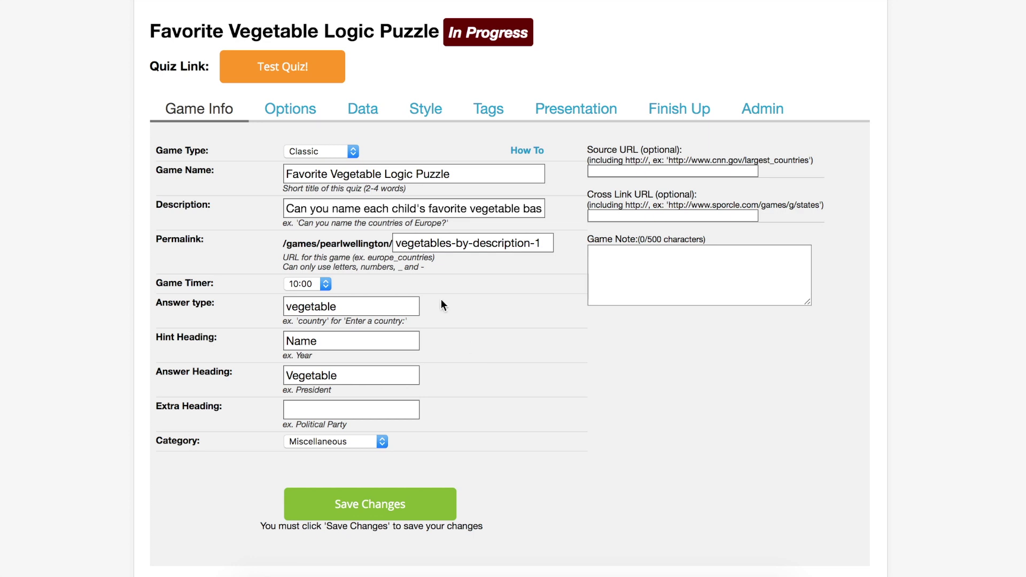
- Switch the Favorite Vegetable puzzle editor to its Data tab
left_click(366, 115)
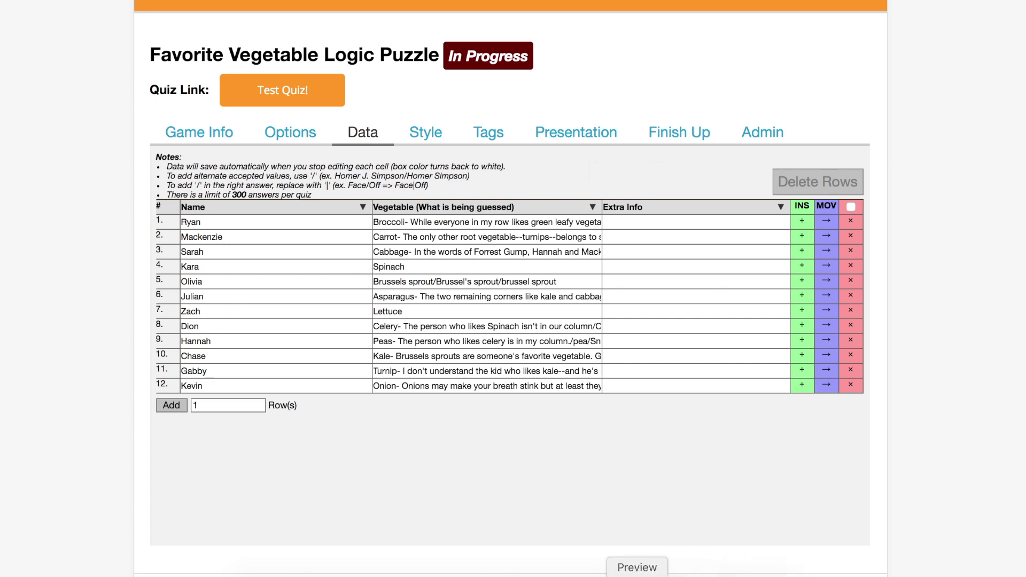
left_click(636, 576)
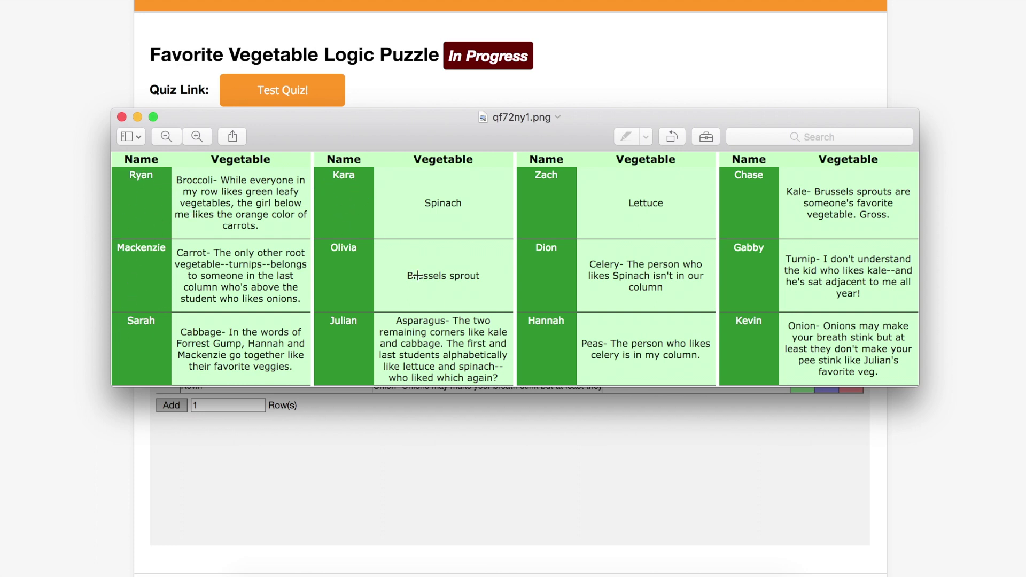
left_click(605, 442)
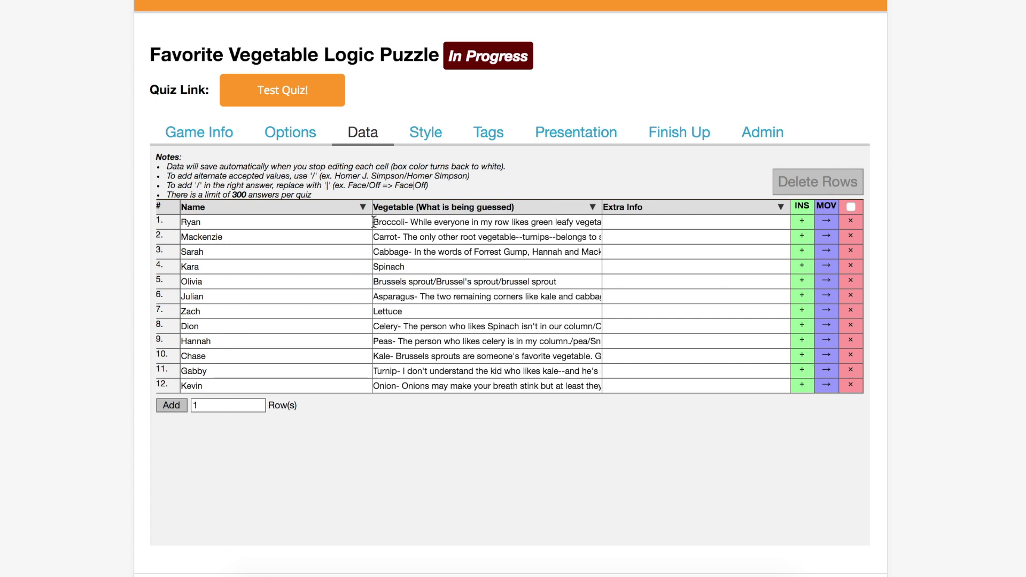
- Select and review row 1's Broccoli vegetable answer text in the data table
left_click(374, 222)
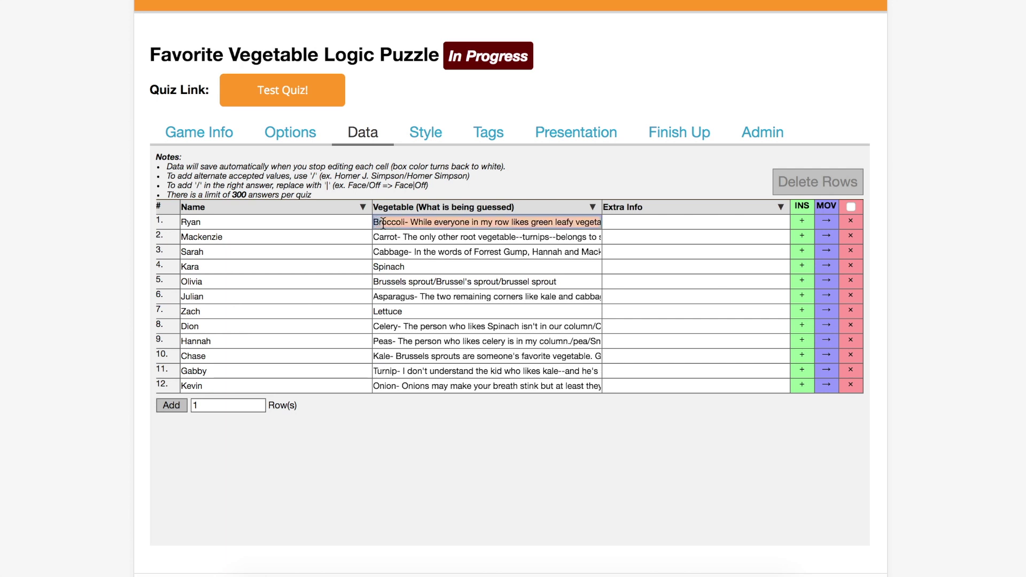
left_click_drag(374, 223, 410, 225)
mouse_move(409, 225)
left_mouse_down()
mouse_move(564, 221)
mouse_move(551, 222)
left_mouse_up()
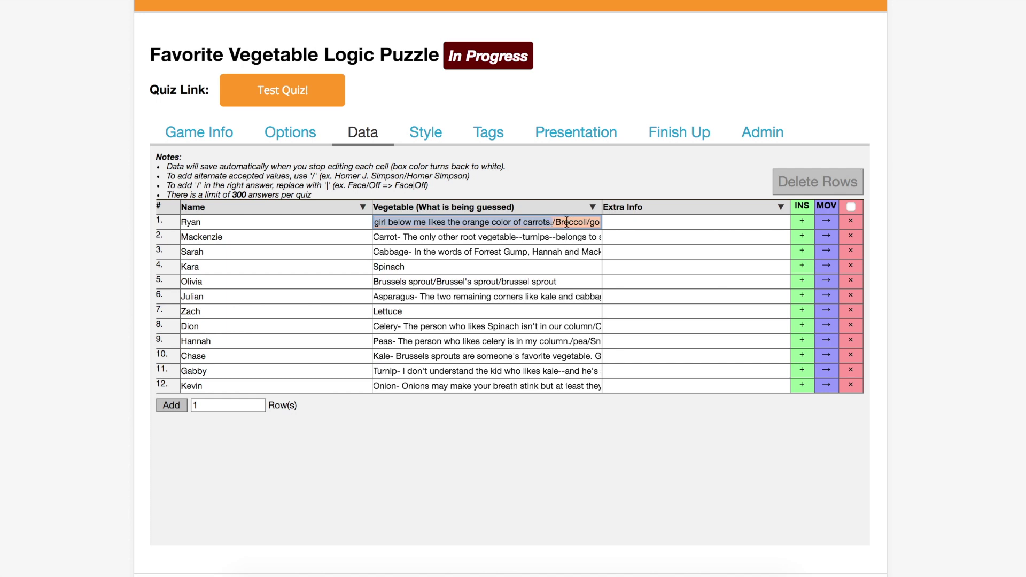
left_click(578, 223)
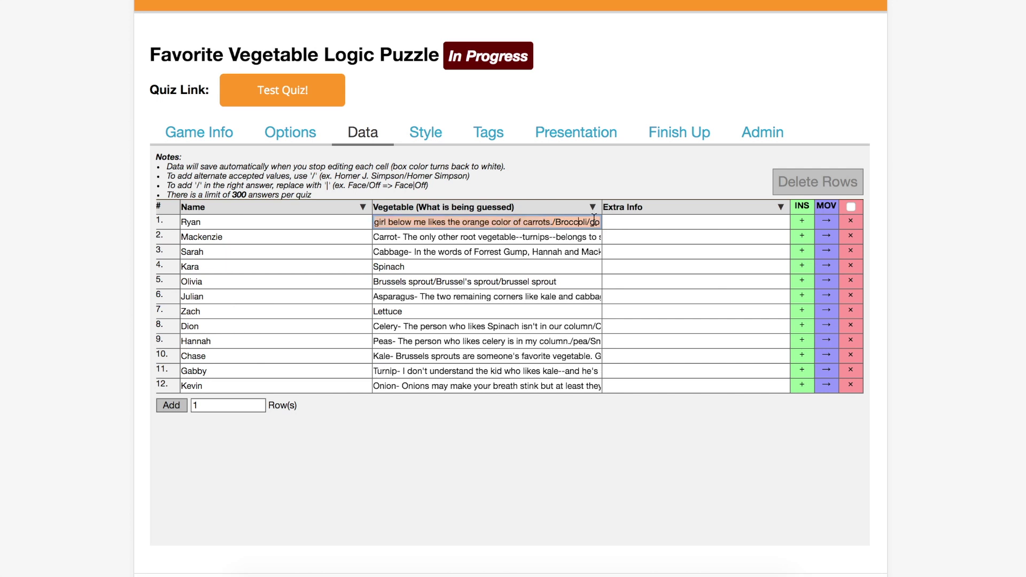
left_click(506, 413)
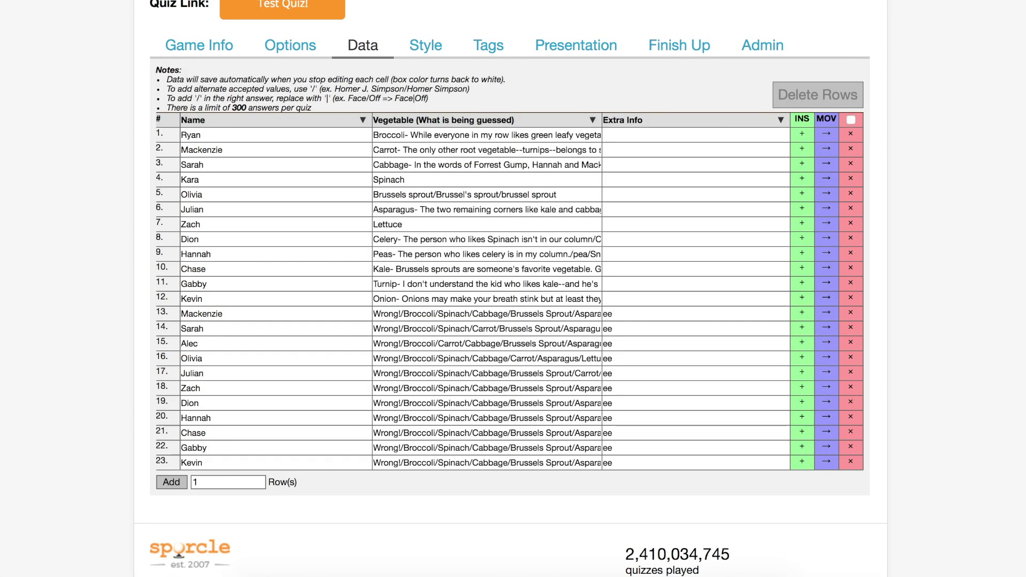
scroll(690, 87, "up", 1)
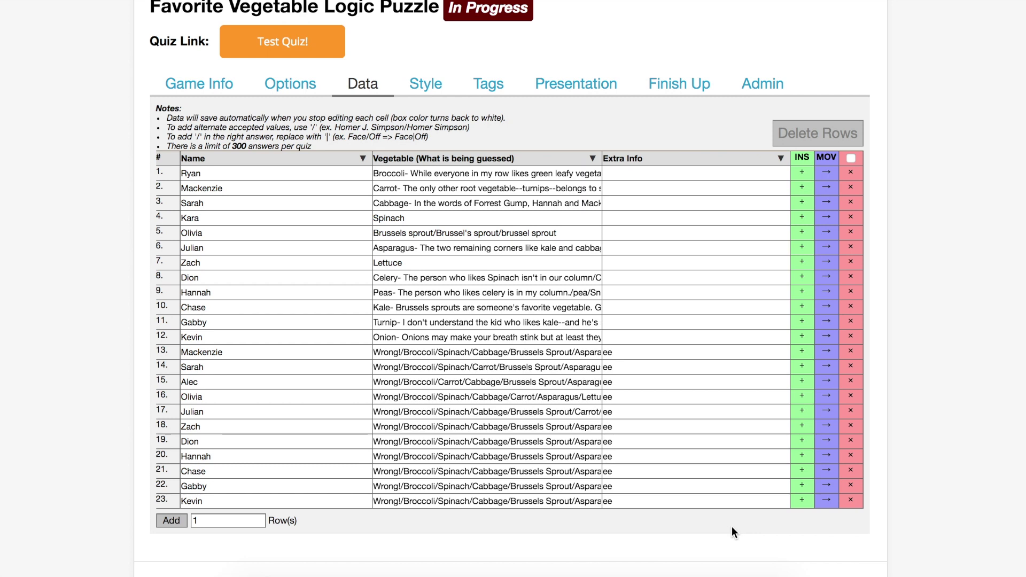
- Edit row 13's Wrong! answer list and move on to its Extra Info cell
left_click(373, 352)
left_click_drag(374, 352, 401, 353)
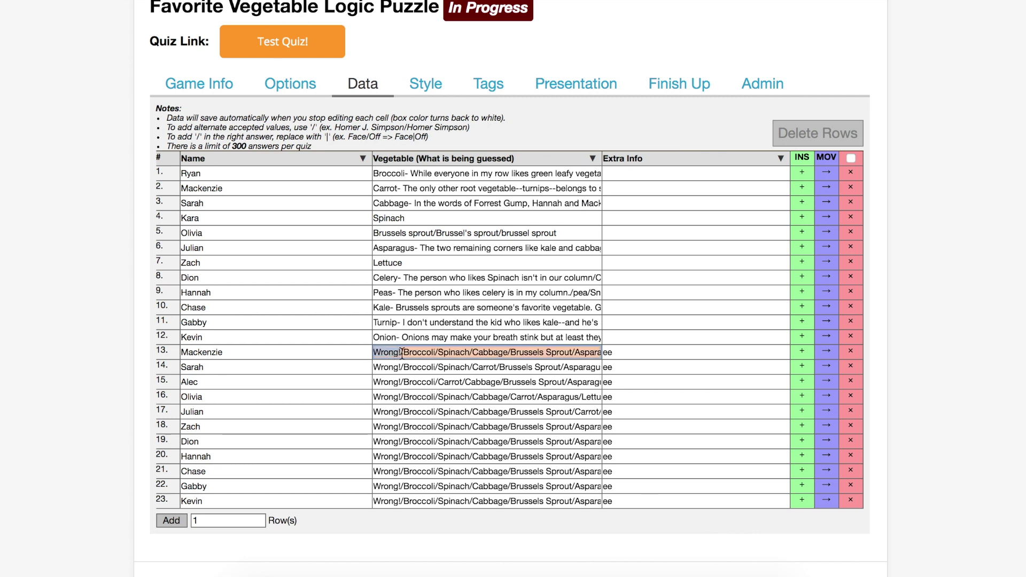
left_click(404, 352)
left_click_drag(402, 352, 615, 350)
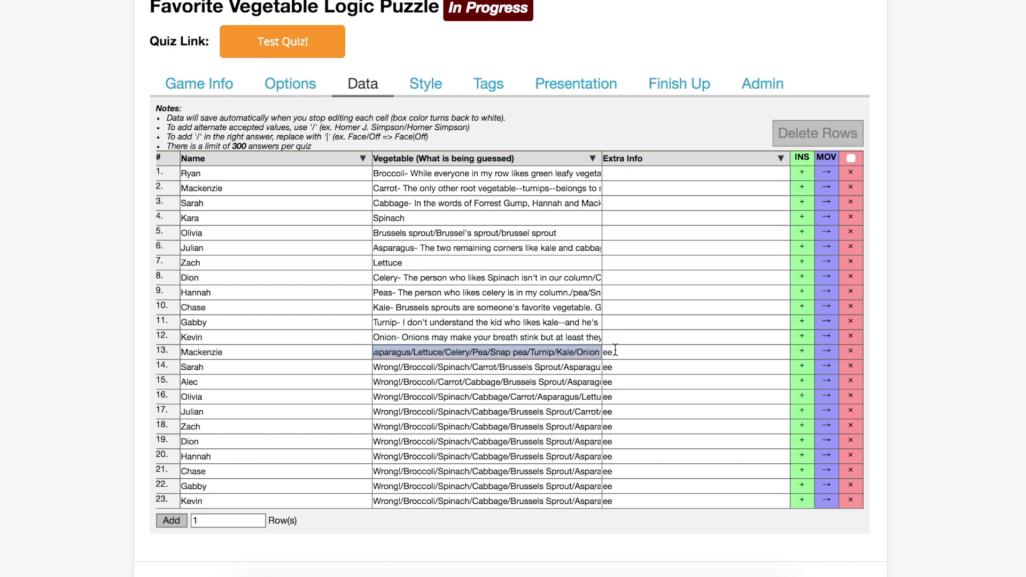
left_click(615, 351)
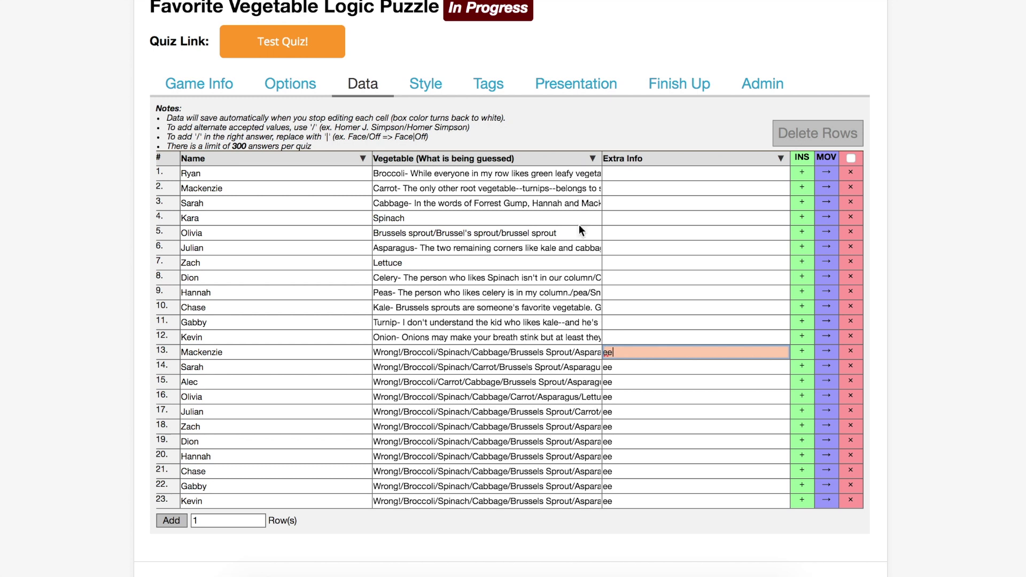
- Revisit the end of Ryan's broccoli answer text
left_click(577, 173)
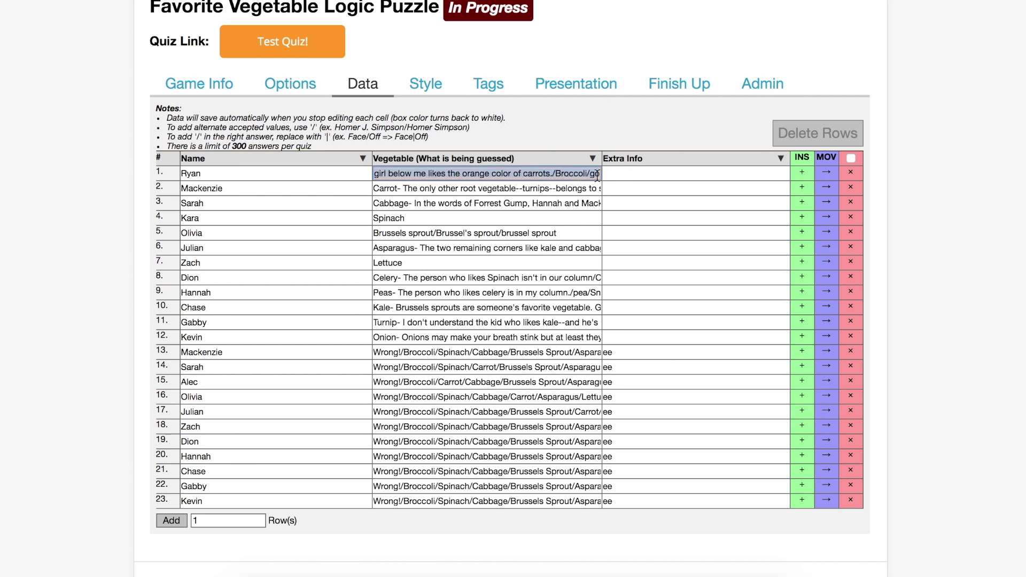
left_click(597, 174)
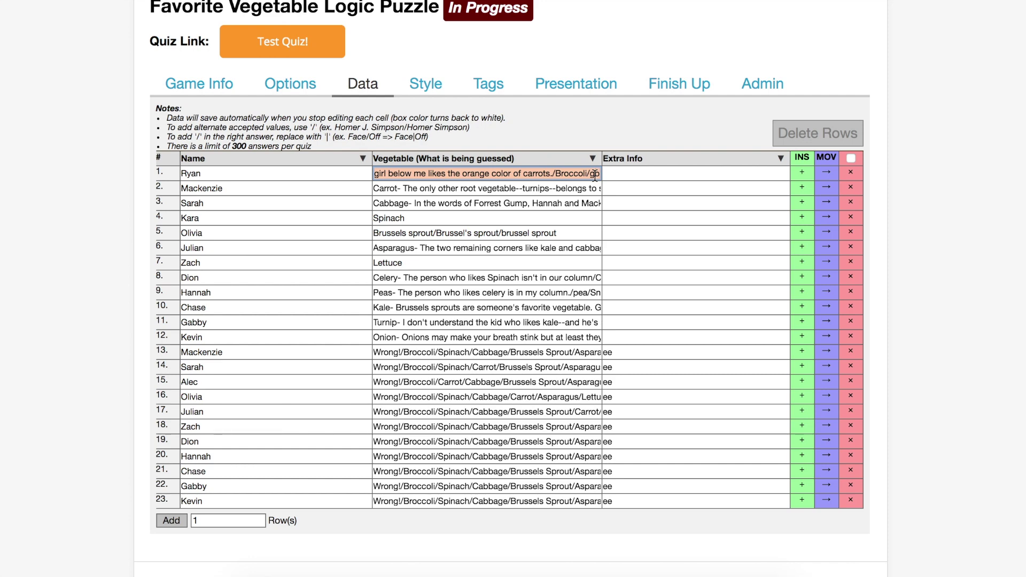
left_click(290, 84)
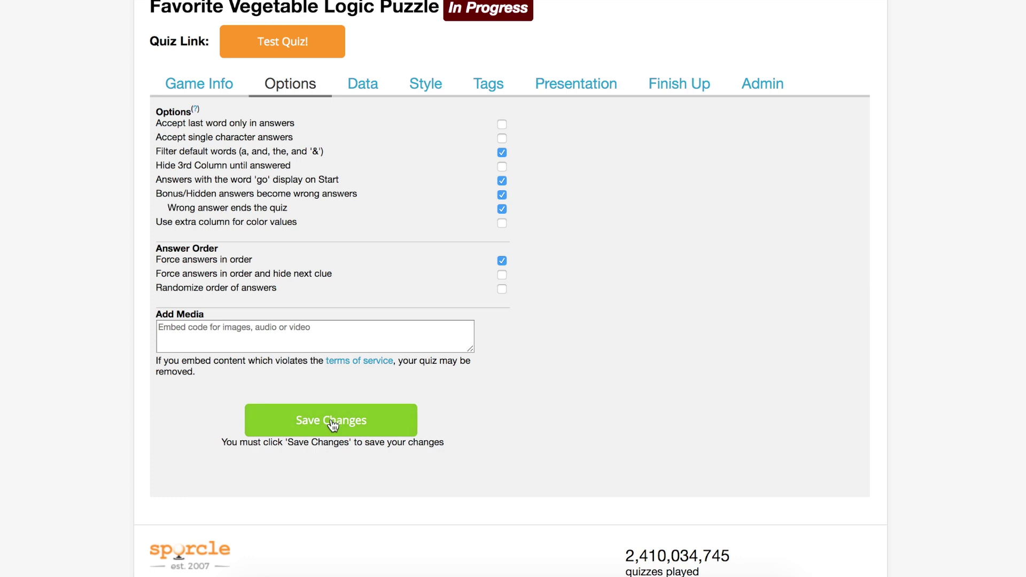
- Move from the quiz options to the Style settings
left_click(425, 83)
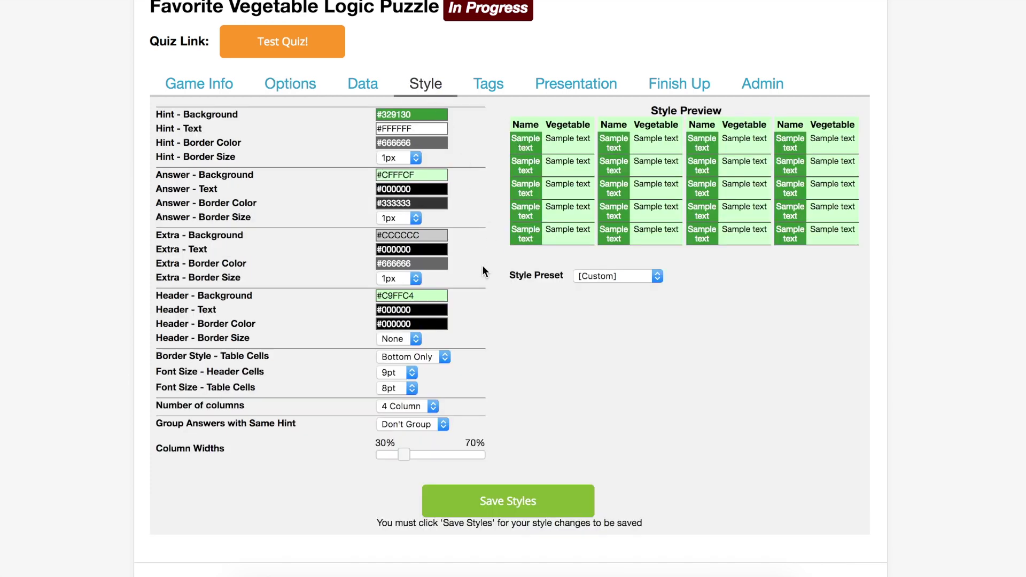
- Keep the answer grid's Number of columns at 4 Column
left_click(433, 405)
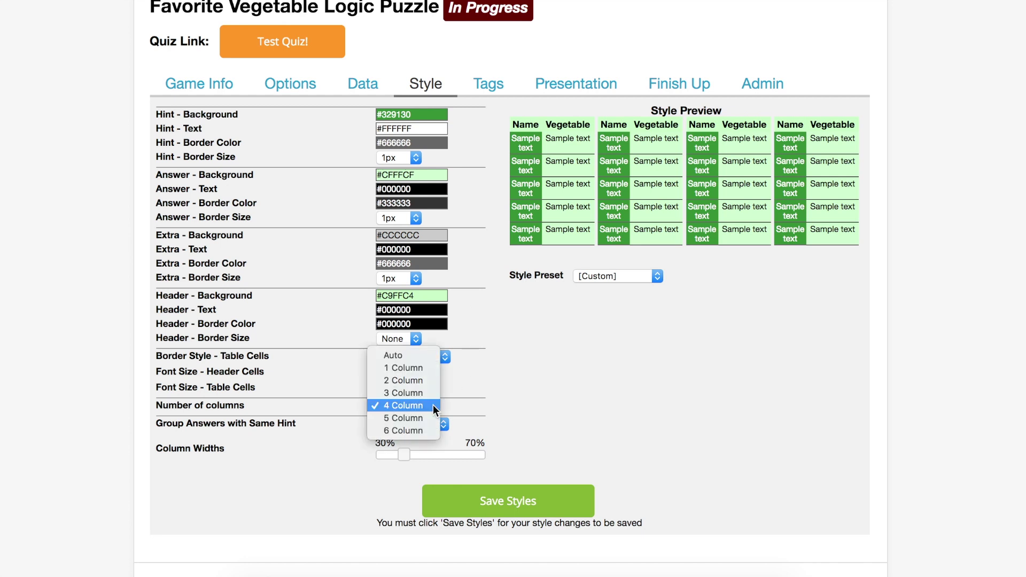
left_click(399, 406)
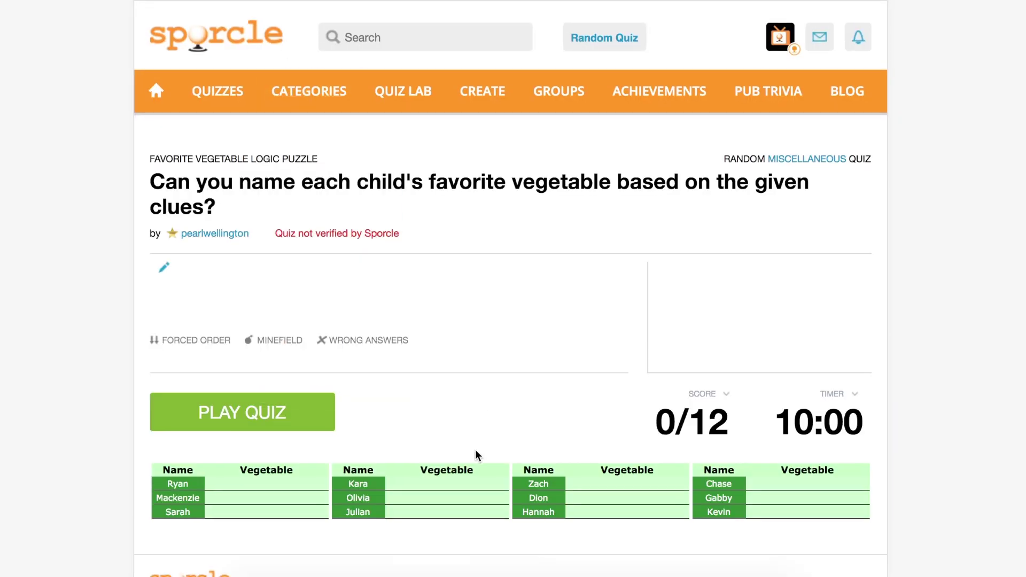
scroll(475, 454, "down", 3)
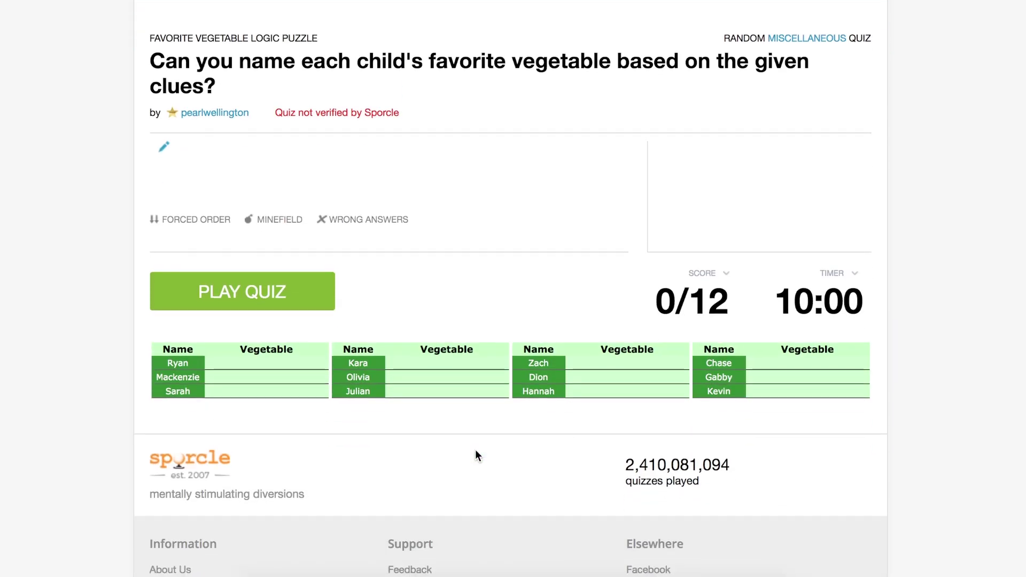
- Start a test play of the vegetable quiz
left_click(270, 291)
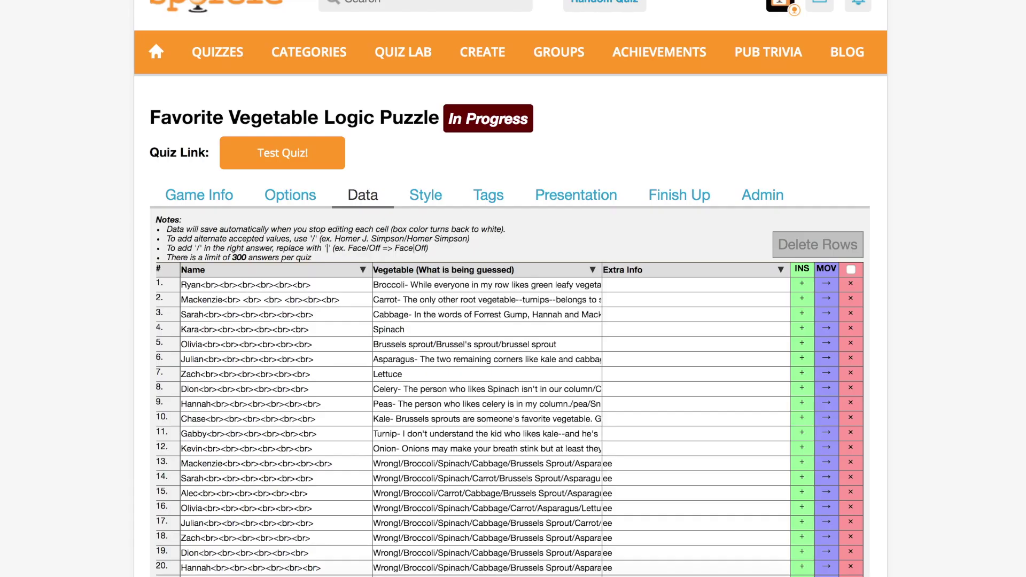
scroll(934, 264, "down", 2)
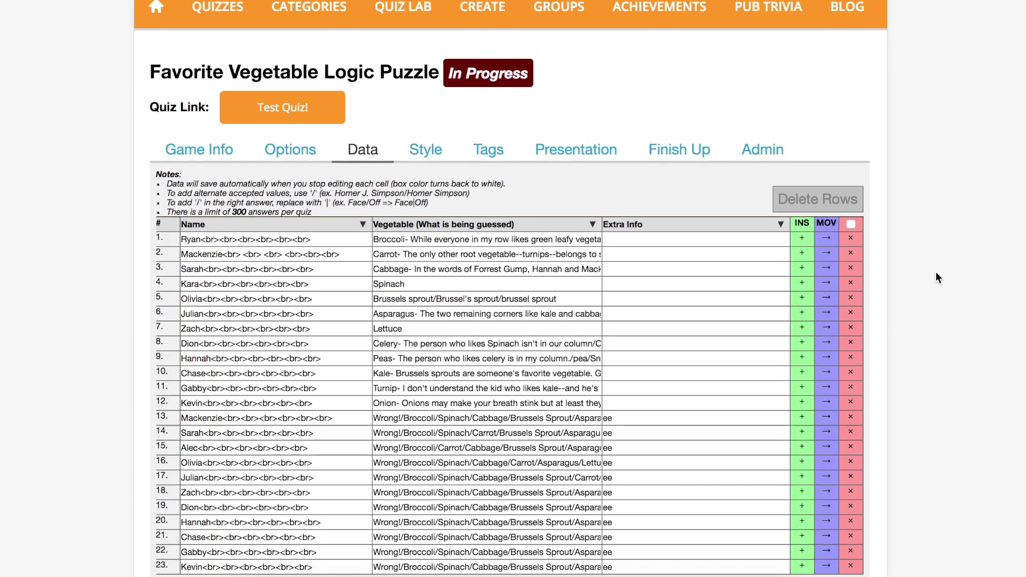
scroll(936, 277, "down", 1)
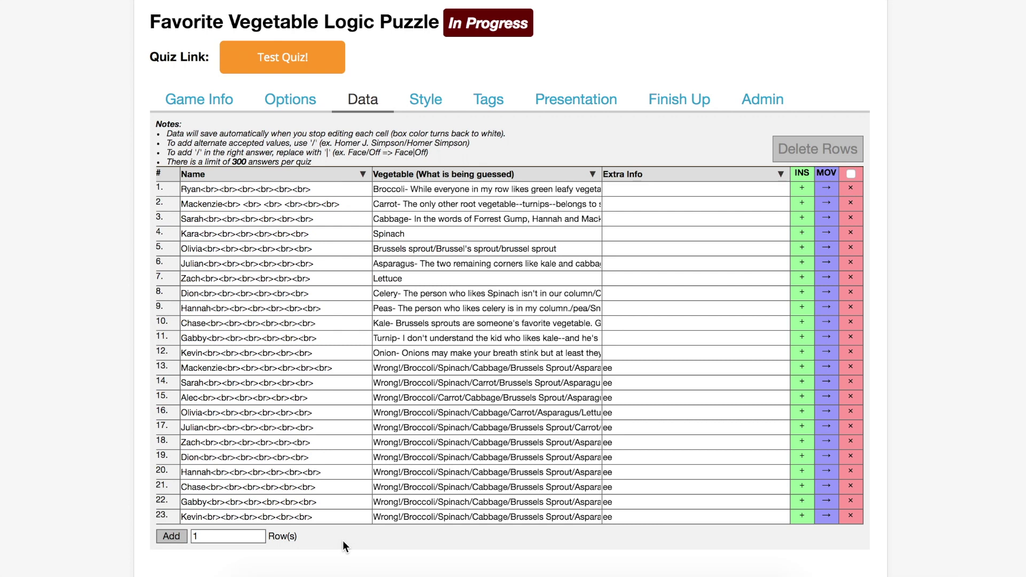
left_click(305, 62)
scroll(305, 138, "down", 2)
scroll(305, 139, "down", 3)
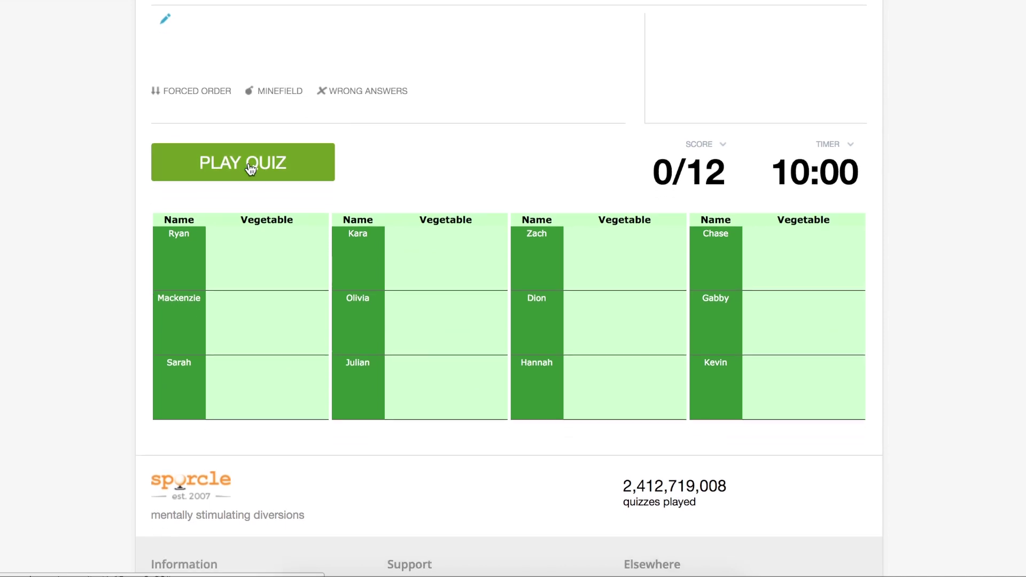
- Test-play with carrot, turnip for Gabby and onion, then a wrong guess for Olivia
left_click(248, 164)
type("car")
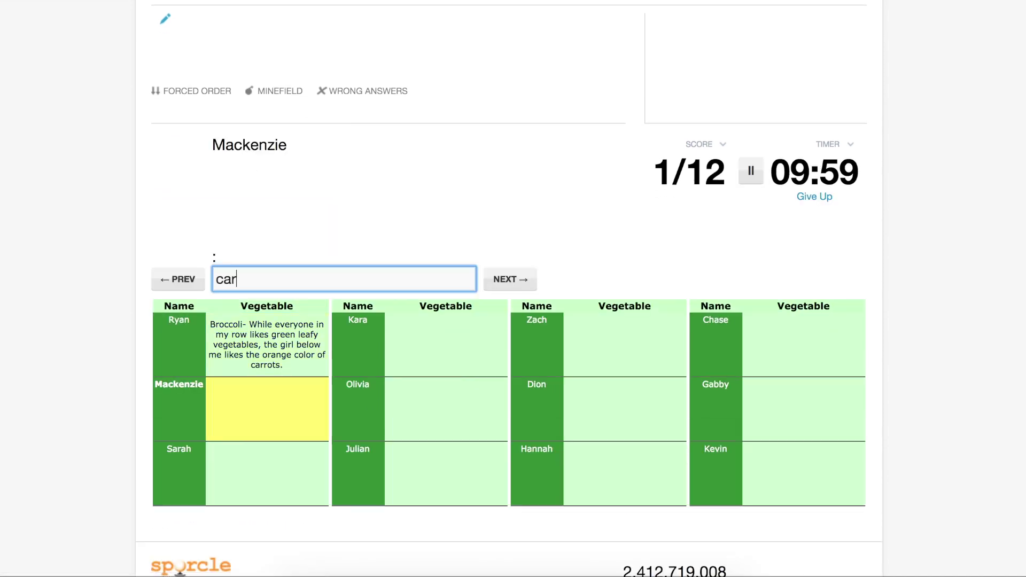
type("rot")
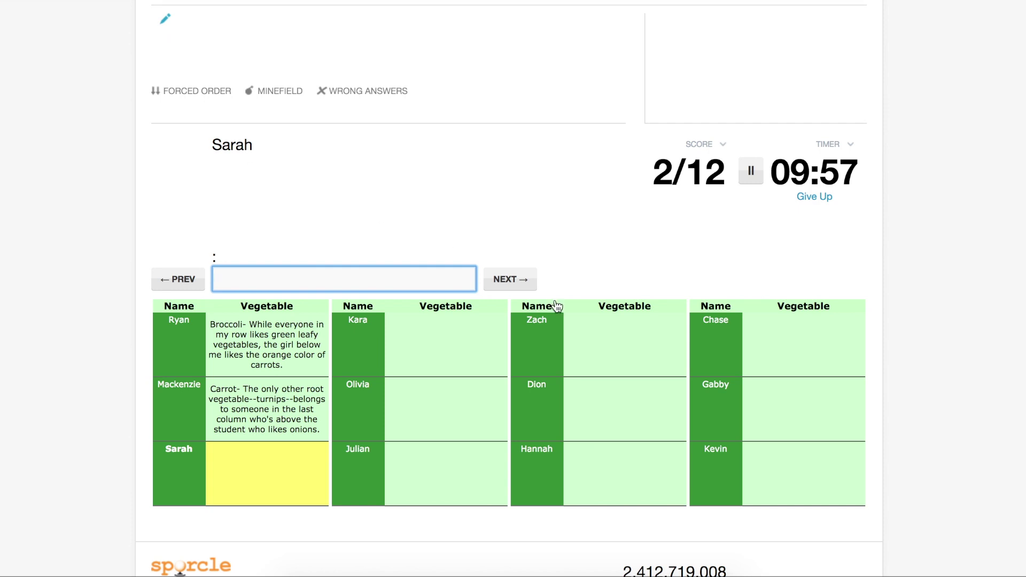
left_click(785, 400)
type("turnip")
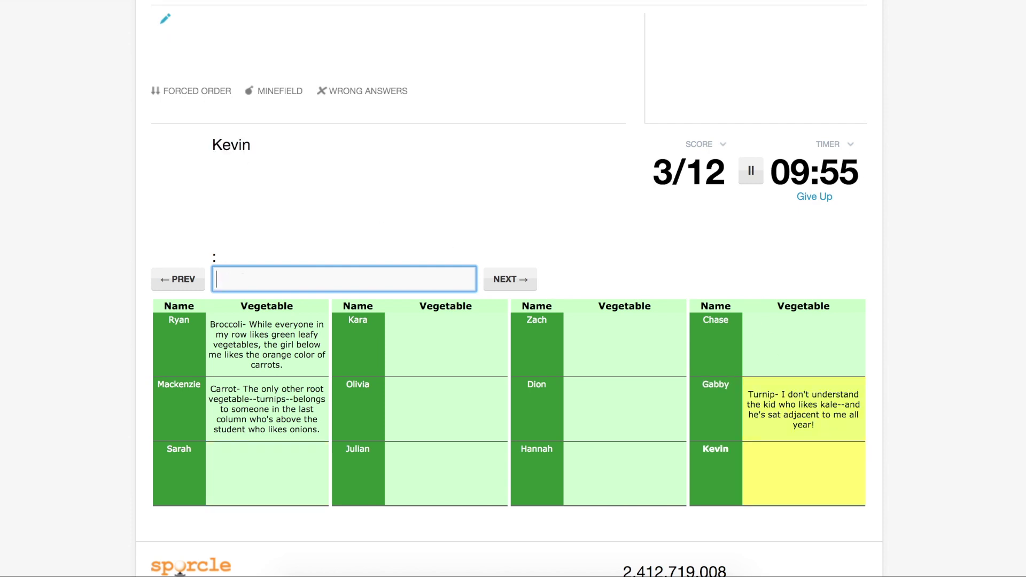
type("onion")
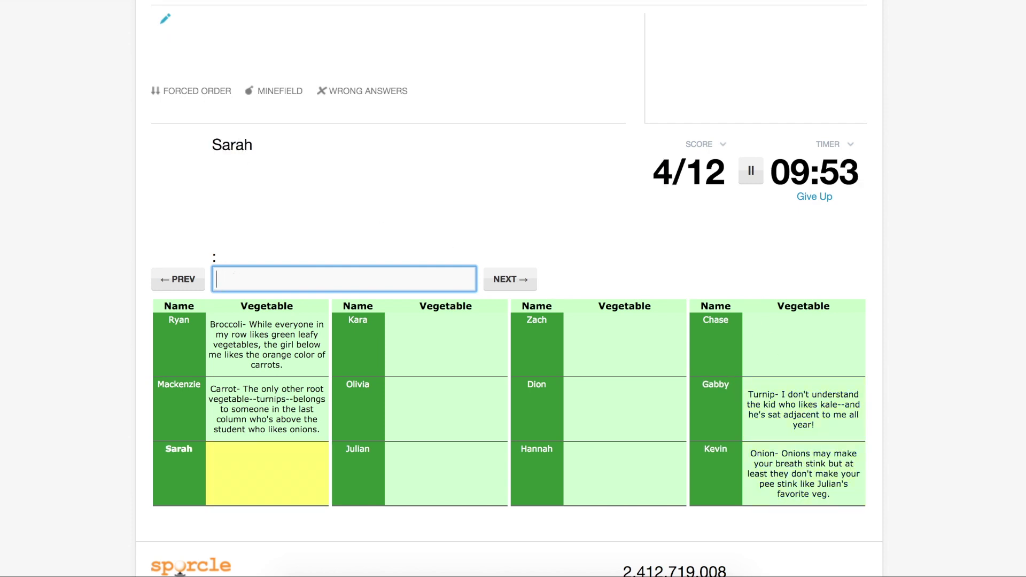
left_click(466, 409)
type("k")
key("Return")
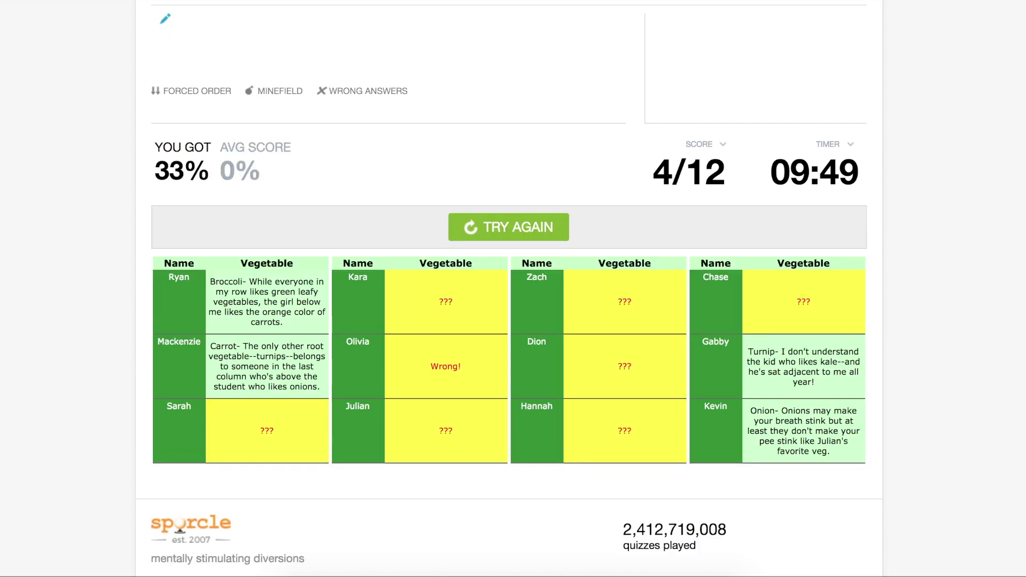